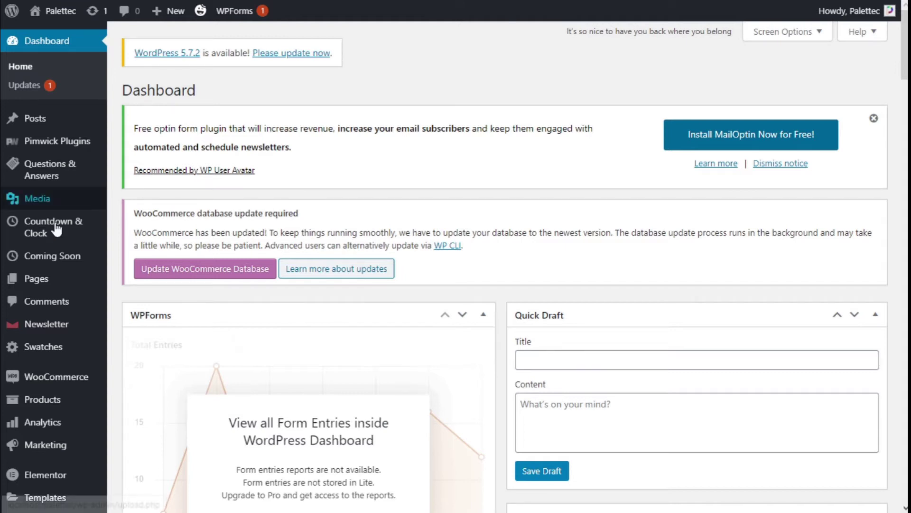
scroll(57, 227, down, 2)
scroll(57, 225, down, 3)
scroll(64, 235, down, 1)
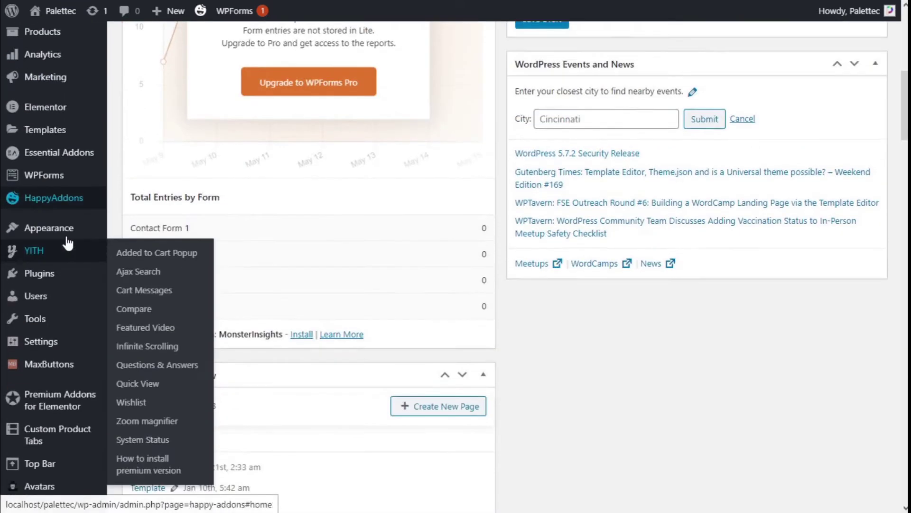
scroll(64, 143, up, 3)
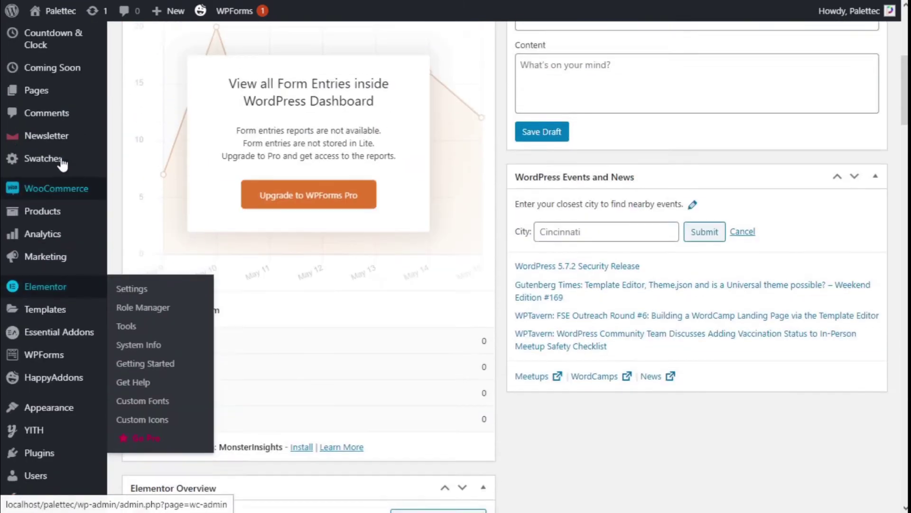
scroll(59, 167, down, 1)
scroll(61, 171, down, 3)
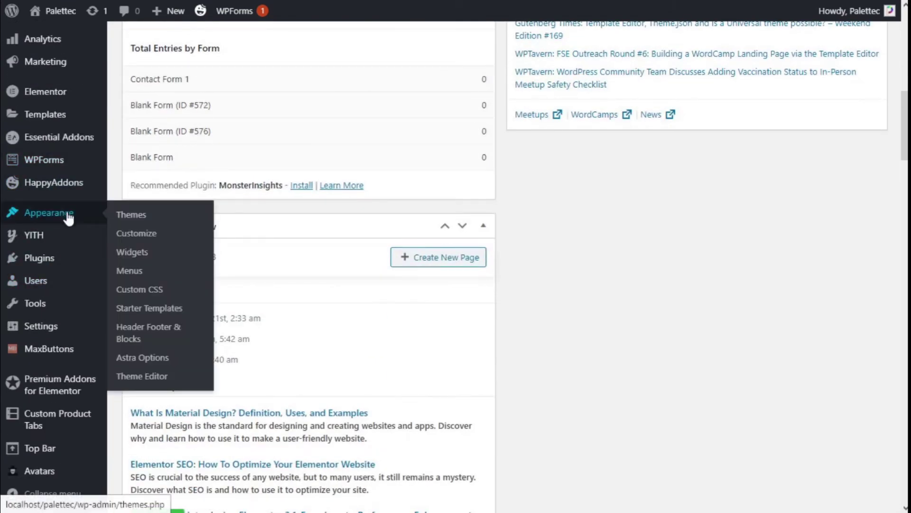
Open the Customizer for the Palettec site from the Appearance menu
click(135, 238)
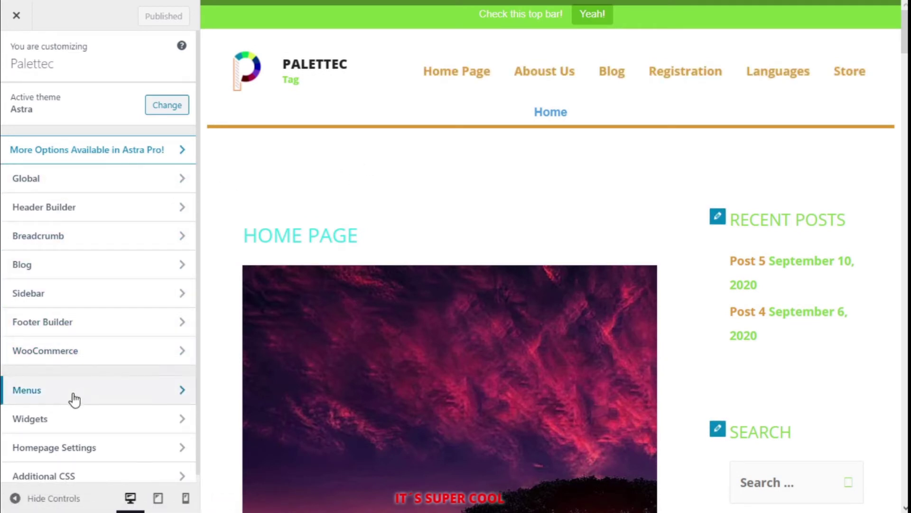
Open Menus and view which menu is assigned to each location
click(48, 396)
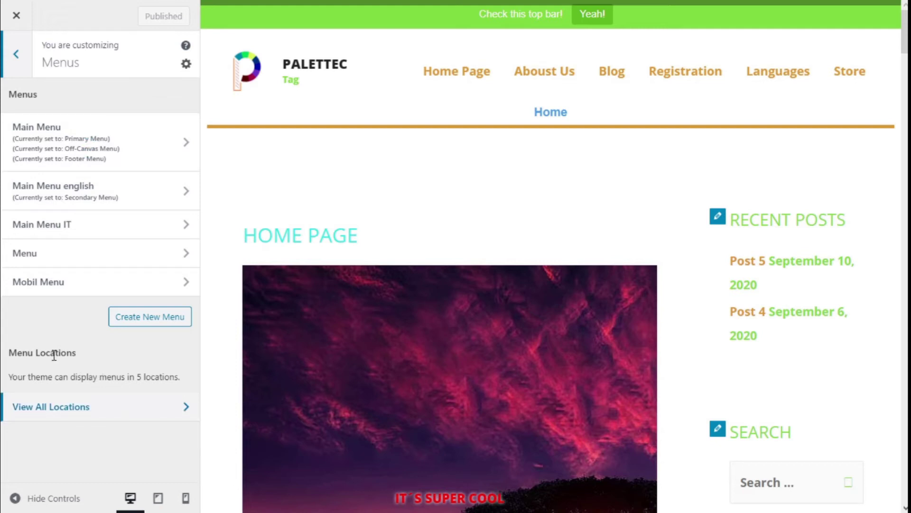
click(103, 407)
scroll(143, 150, down, 1)
scroll(143, 150, down, 1)
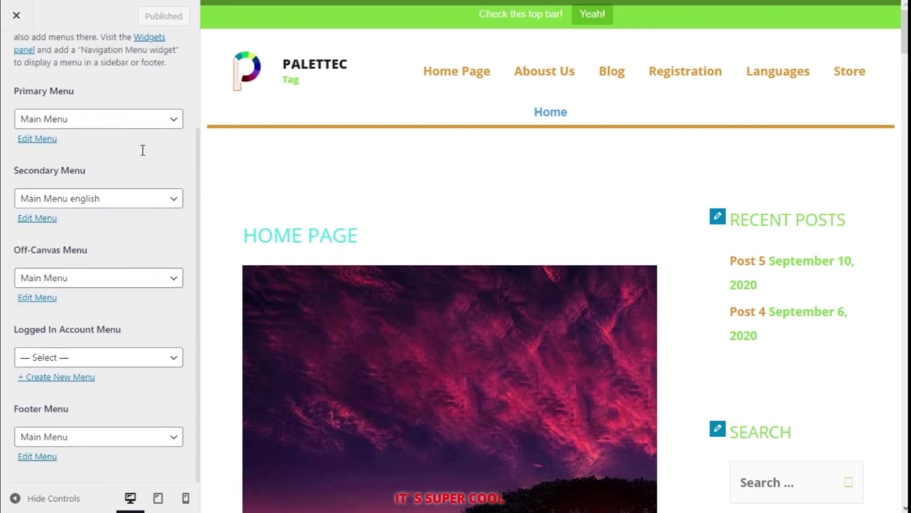
scroll(142, 153, up, 1)
scroll(142, 155, down, 1)
scroll(124, 314, up, 1)
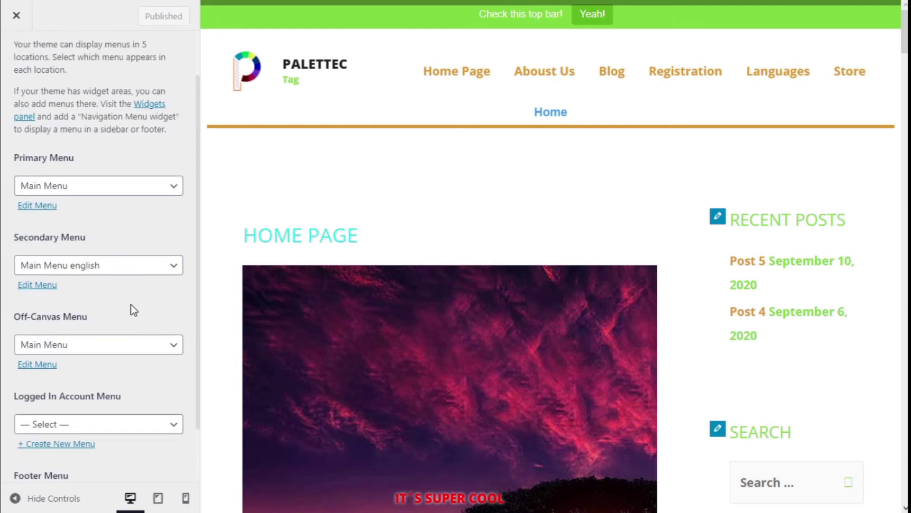
scroll(62, 166, down, 1)
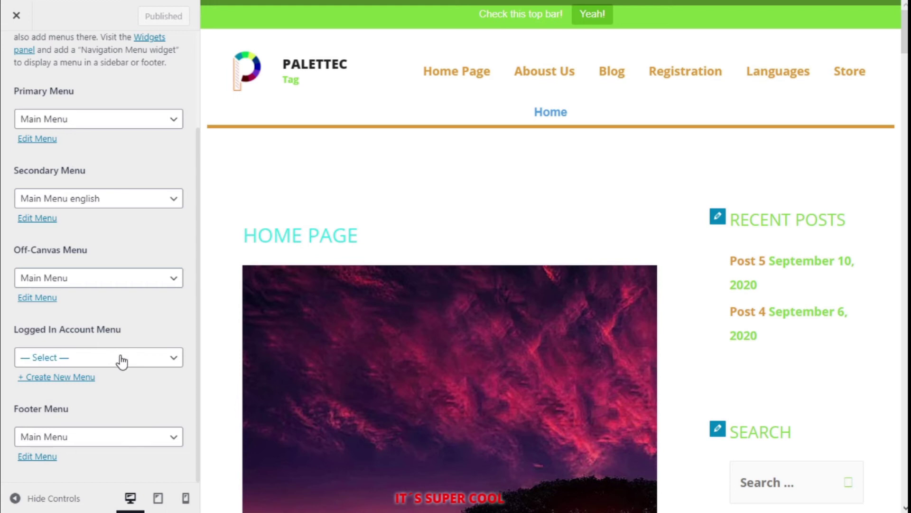
scroll(122, 361, up, 2)
scroll(66, 271, up, 2)
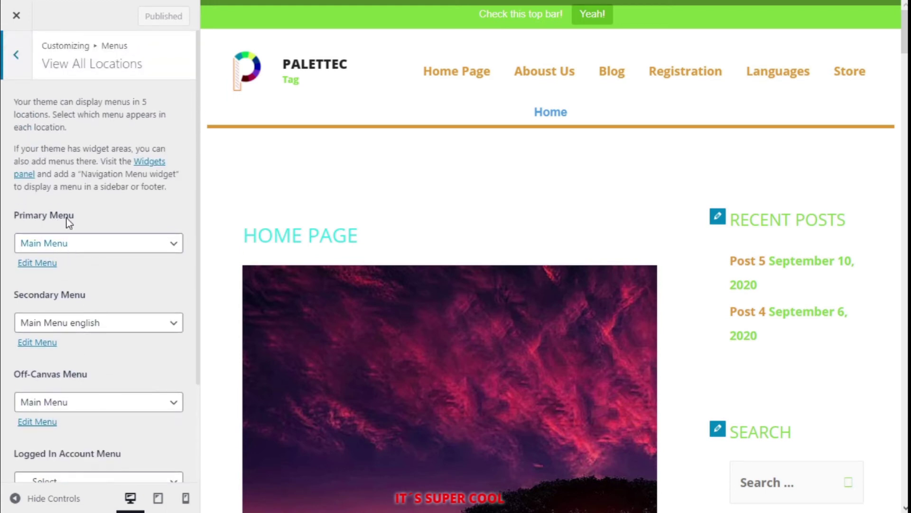
Assign 'Main Menu english' to the Primary Menu location
click(76, 243)
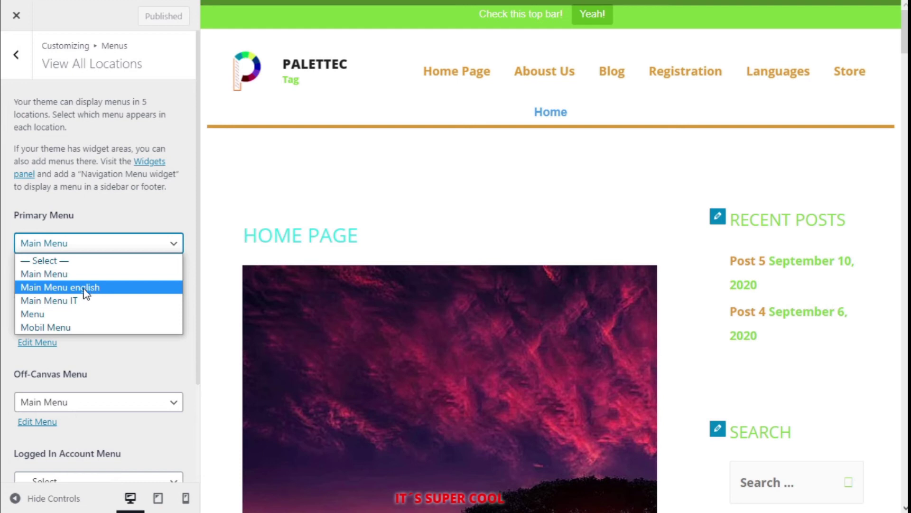
click(59, 288)
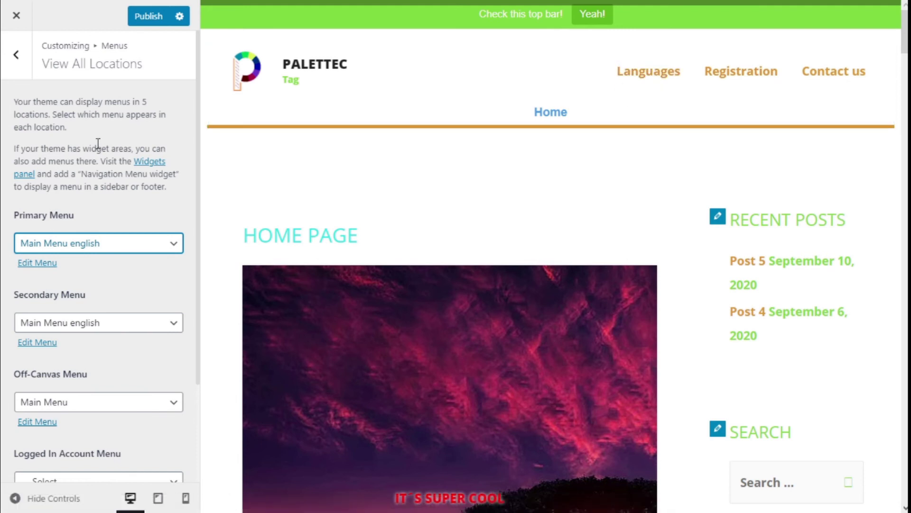
scroll(97, 143, down, 3)
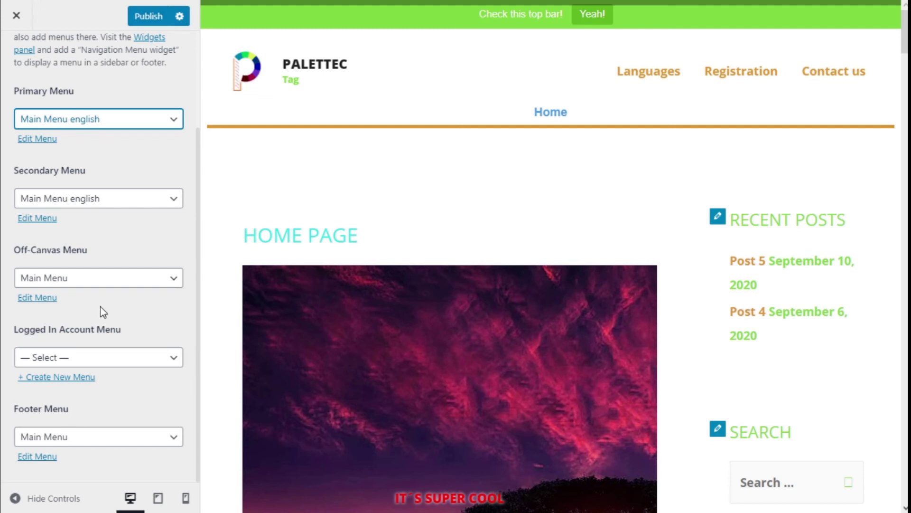
scroll(100, 306, up, 3)
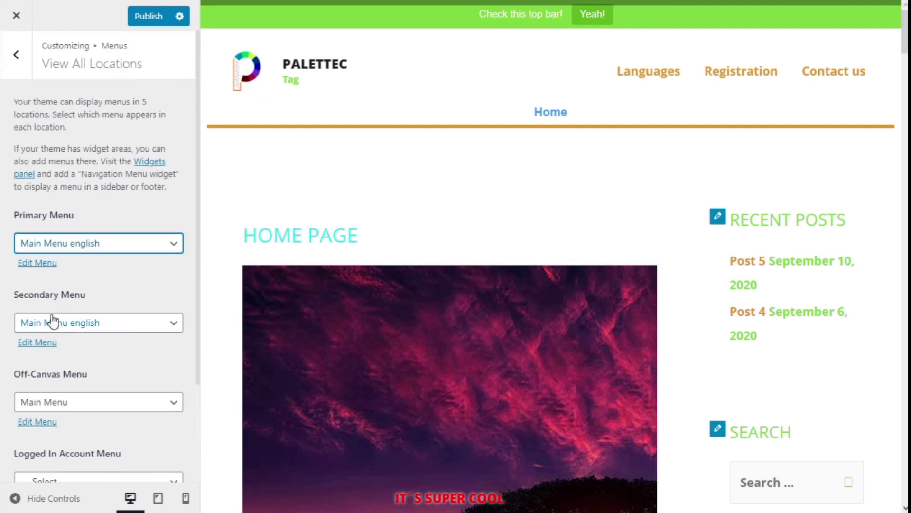
scroll(78, 325, down, 3)
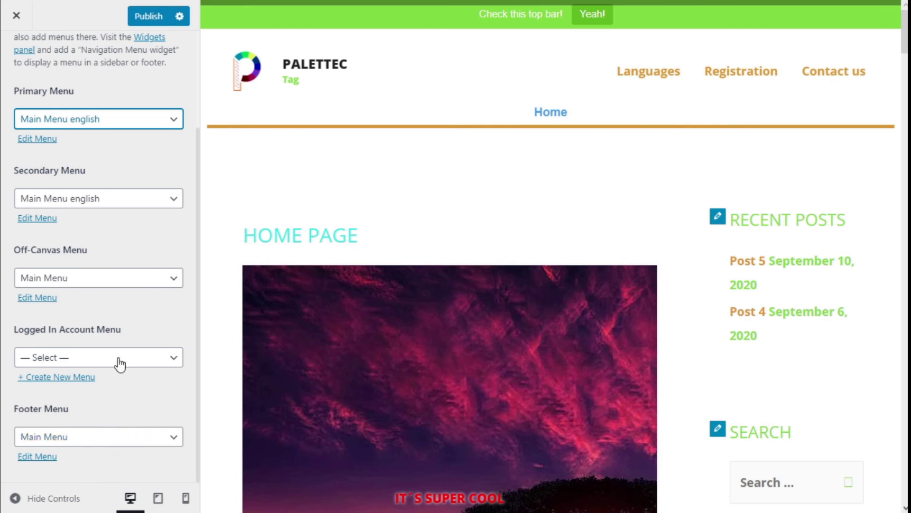
scroll(134, 296, up, 1)
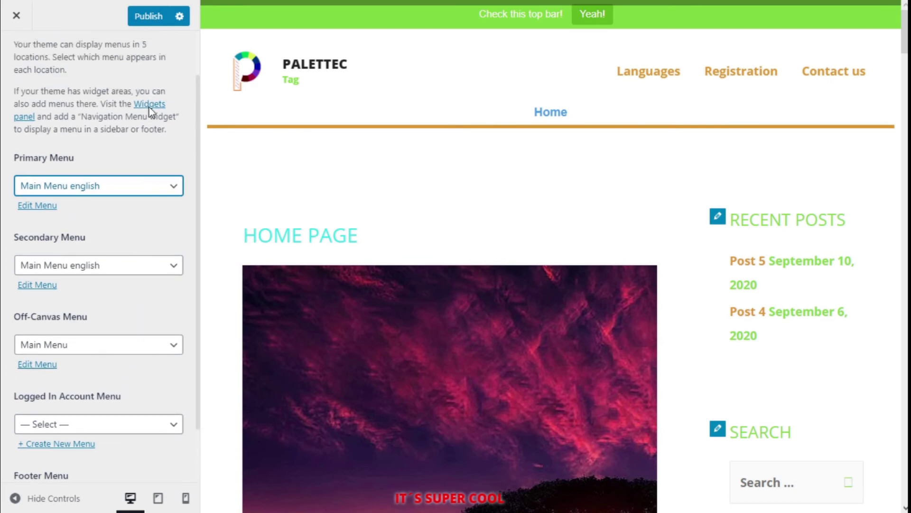
Publish the Primary Menu change to 'Main Menu english'
click(148, 17)
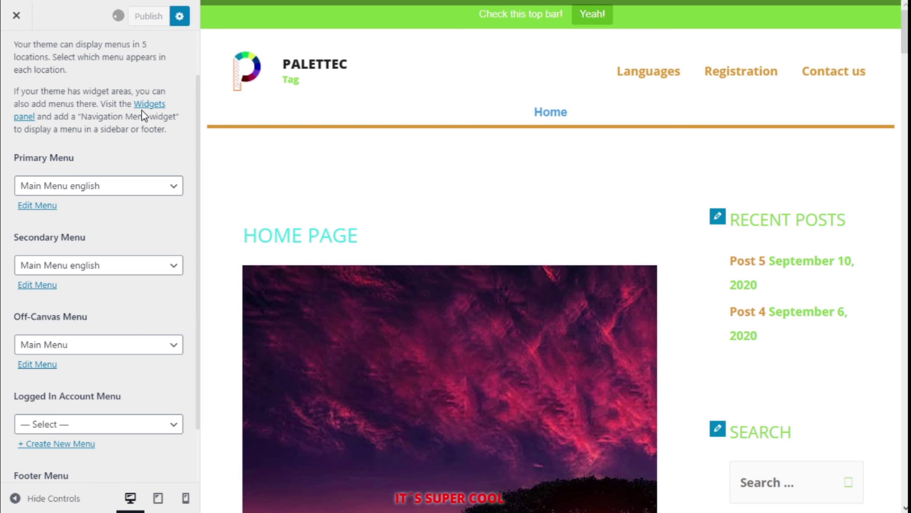